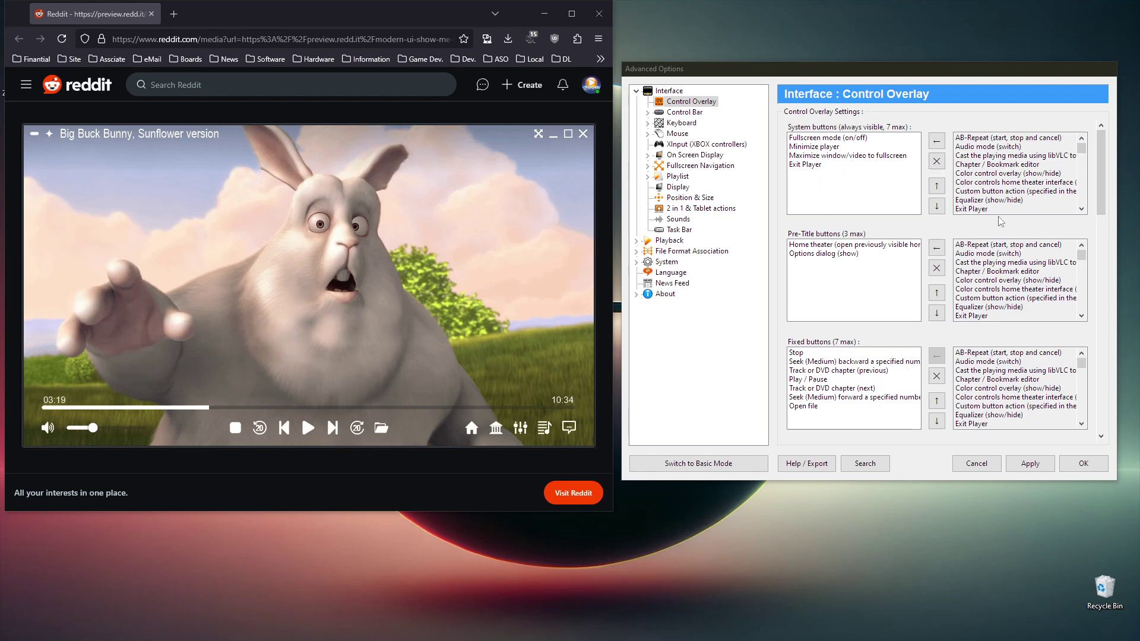
mouse_move(1080, 152)
mouse_down()
mouse_move(1094, 205)
mouse_move(1094, 145)
mouse_up()
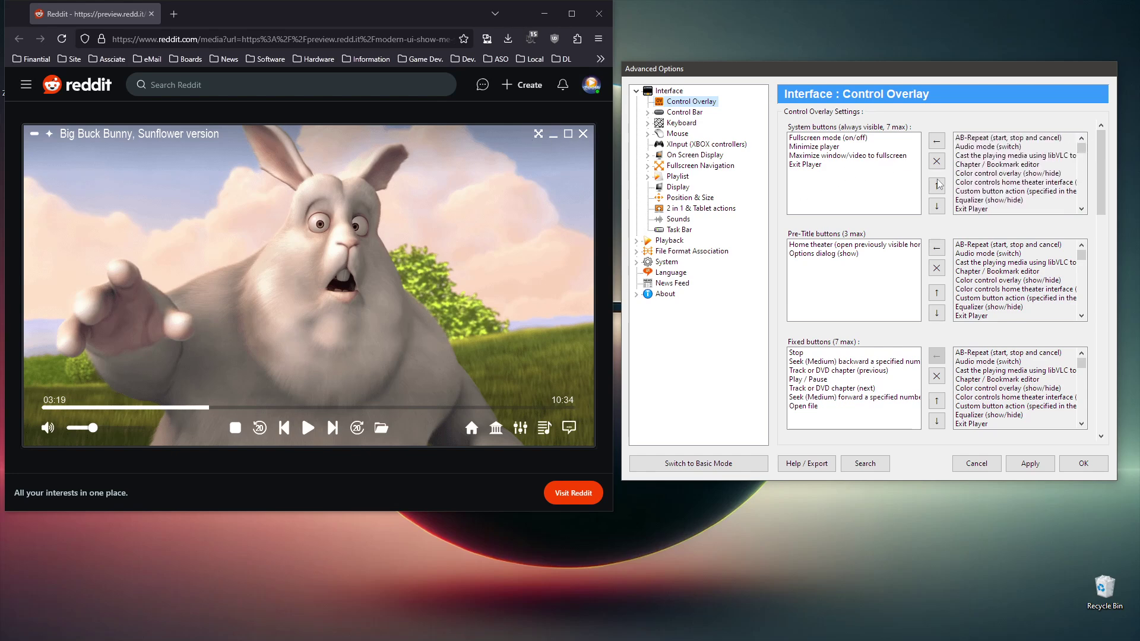
click(1000, 157)
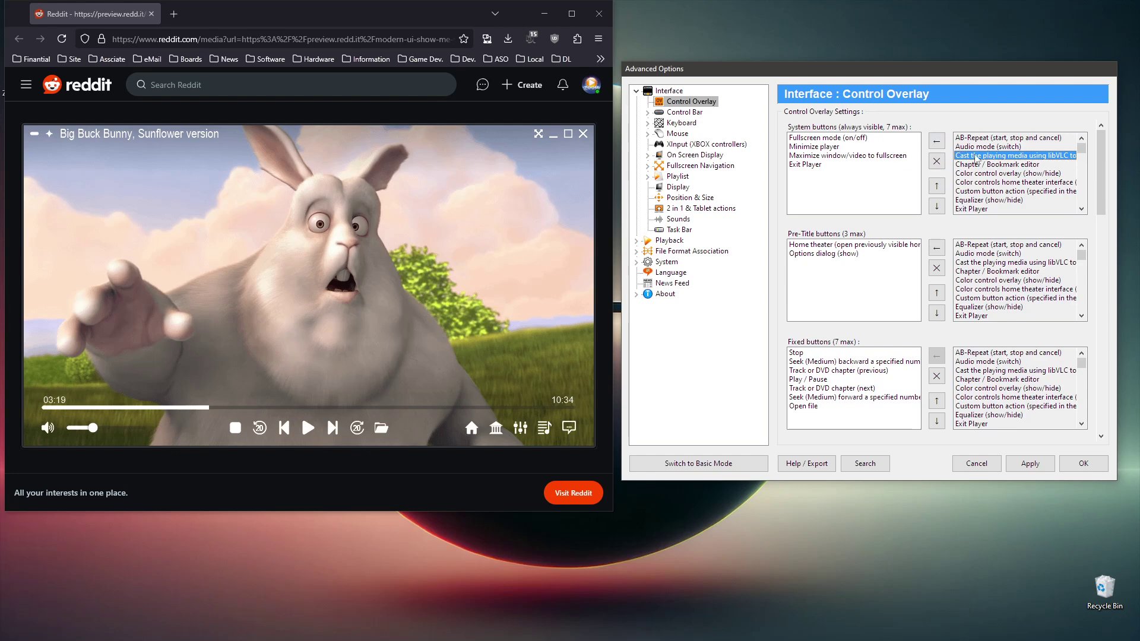
click(936, 141)
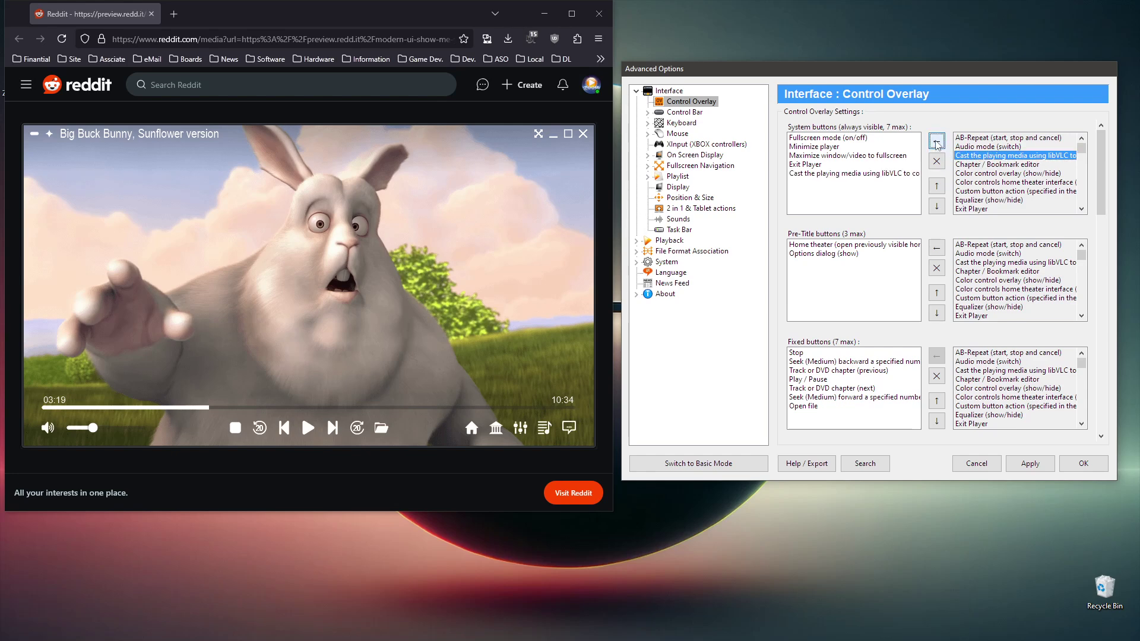
click(848, 174)
click(937, 187)
click(937, 187)
click(936, 187)
click(937, 206)
click(936, 206)
click(936, 206)
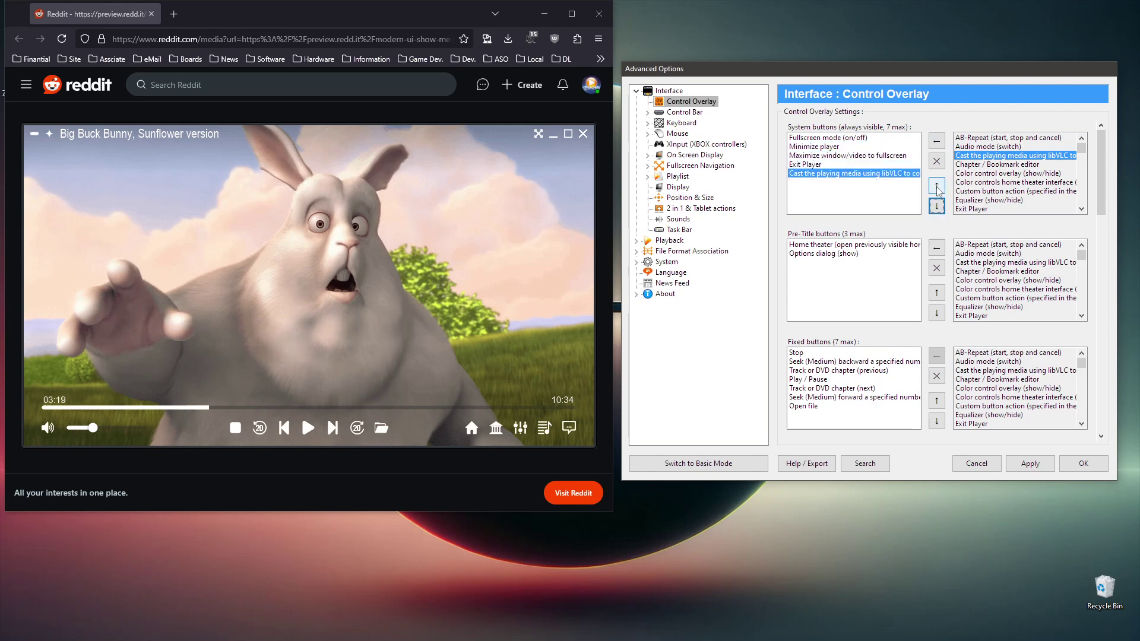
click(937, 187)
click(937, 206)
click(867, 155)
shift+click(855, 174)
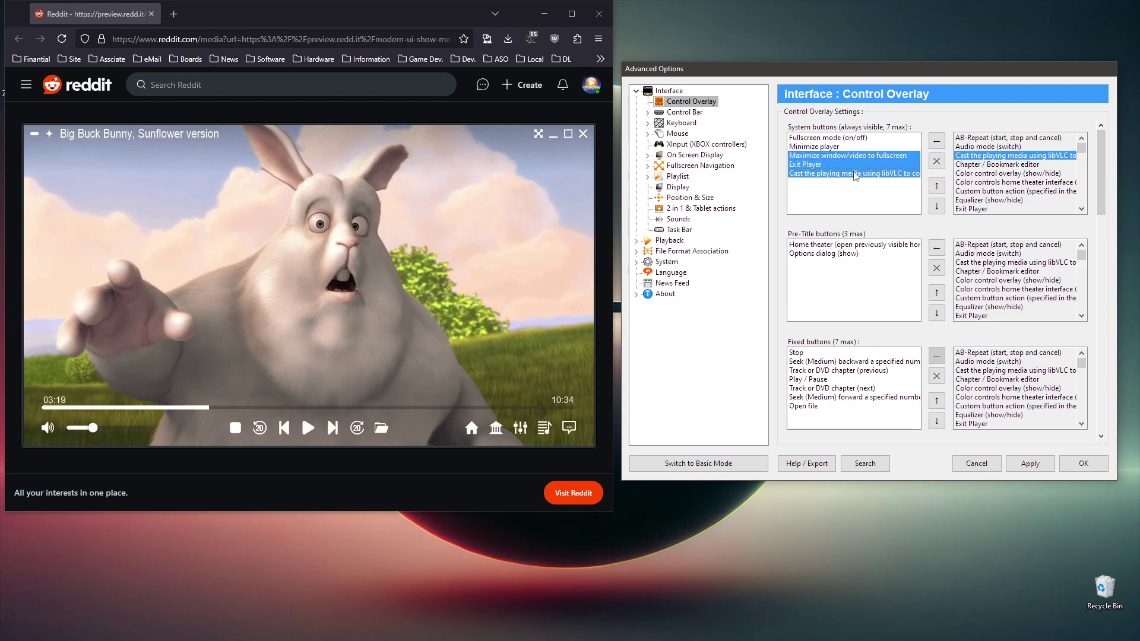
click(853, 173)
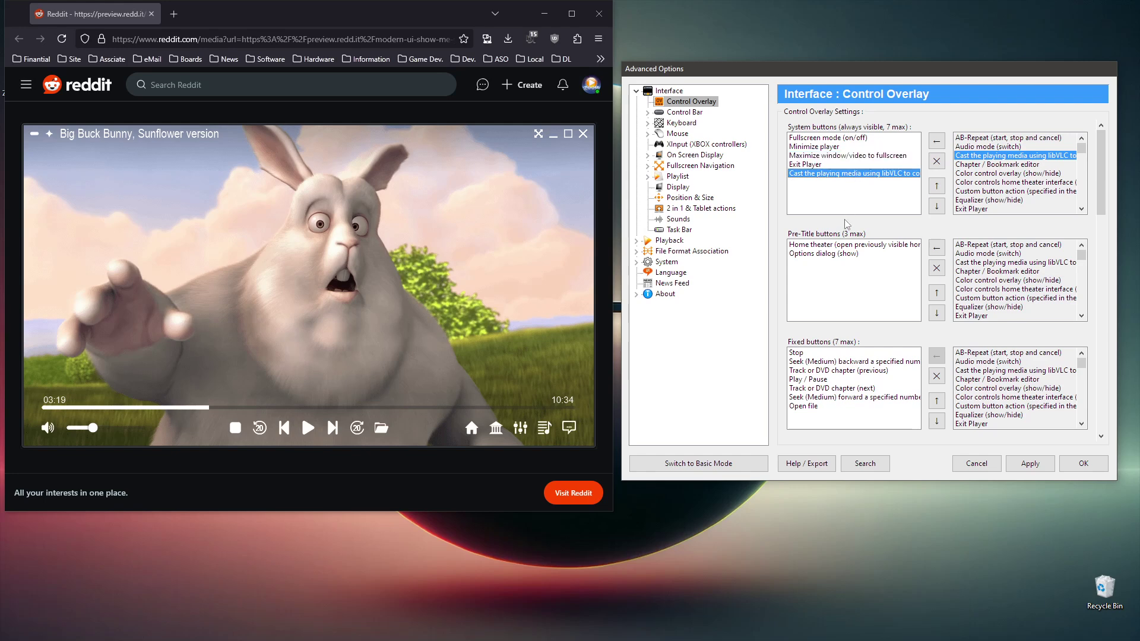
click(937, 161)
click(546, 378)
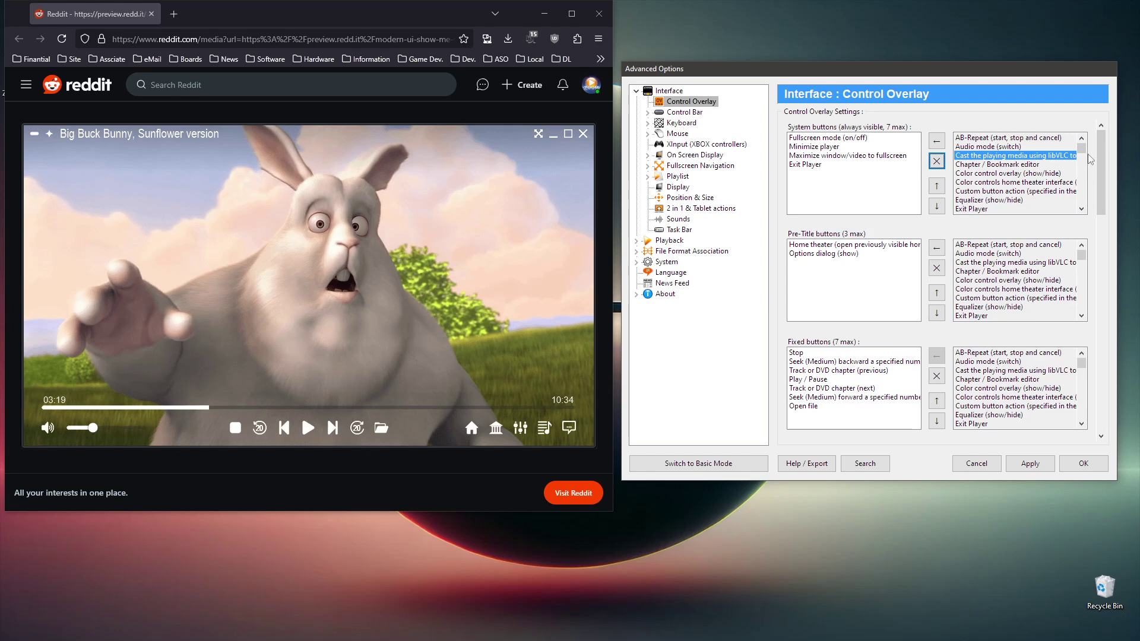
Scroll the page down to the Dynamic buttons list and the element size dropdowns.
drag(1076, 149, 1090, 201)
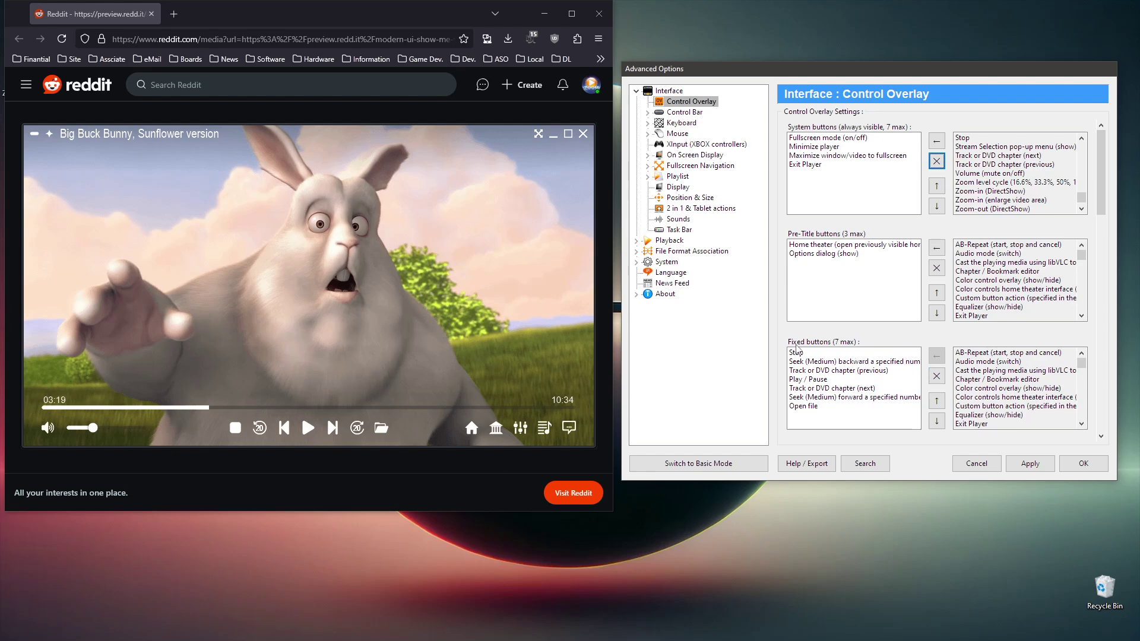
drag(1101, 195, 1105, 253)
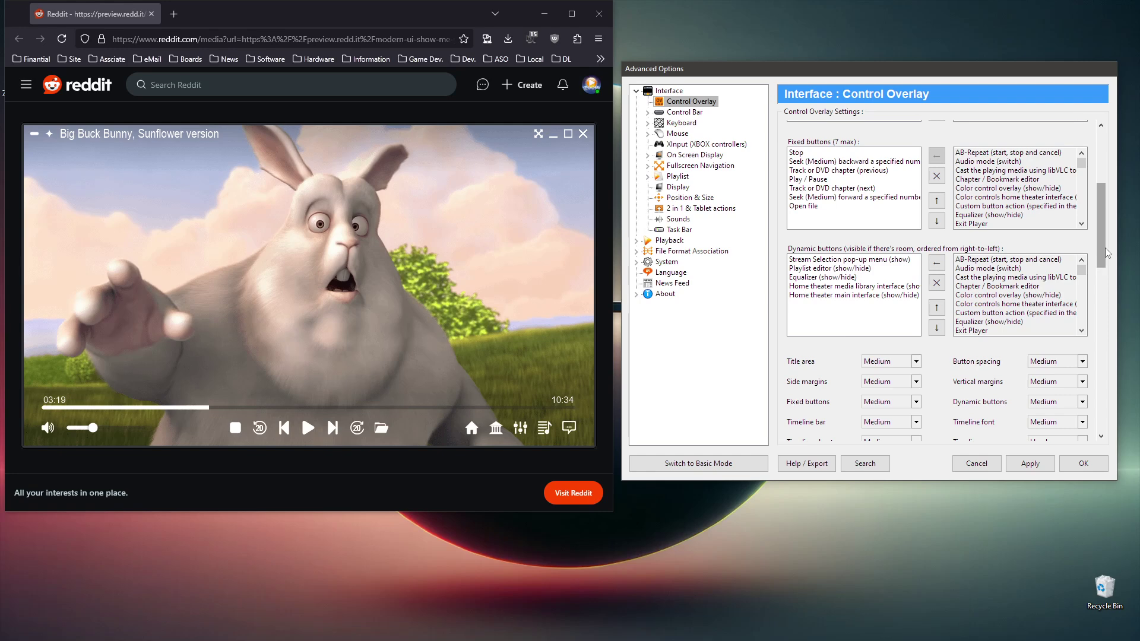
Scroll down to the font, colour and opacity options, leaving the Title area size at Medium.
scroll(1099, 243, down, 5)
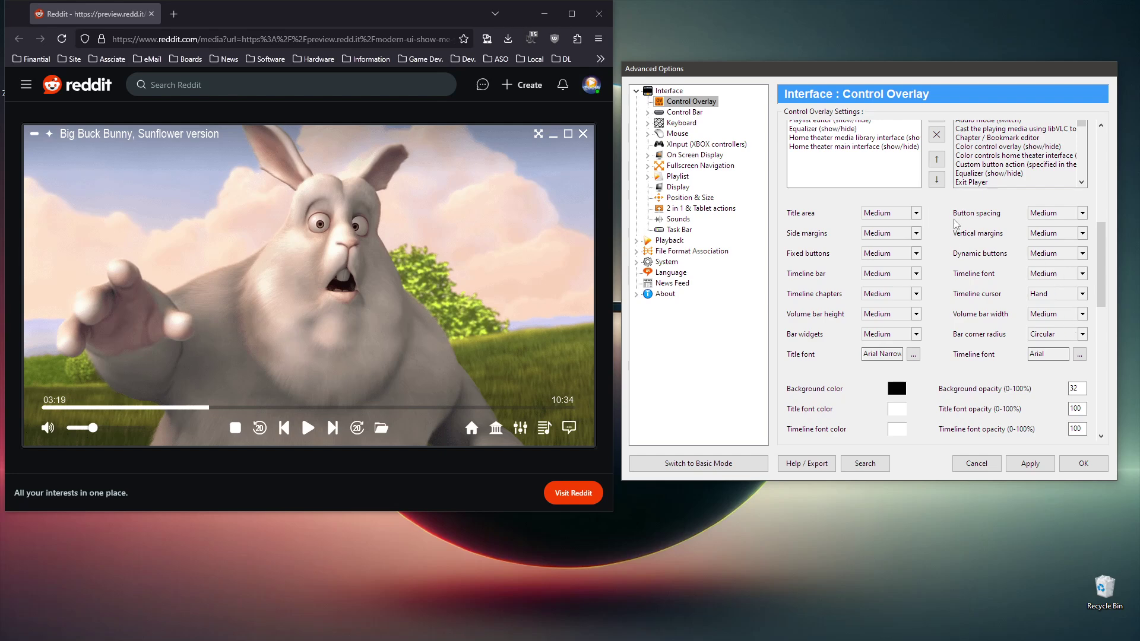
click(883, 217)
click(882, 216)
click(896, 258)
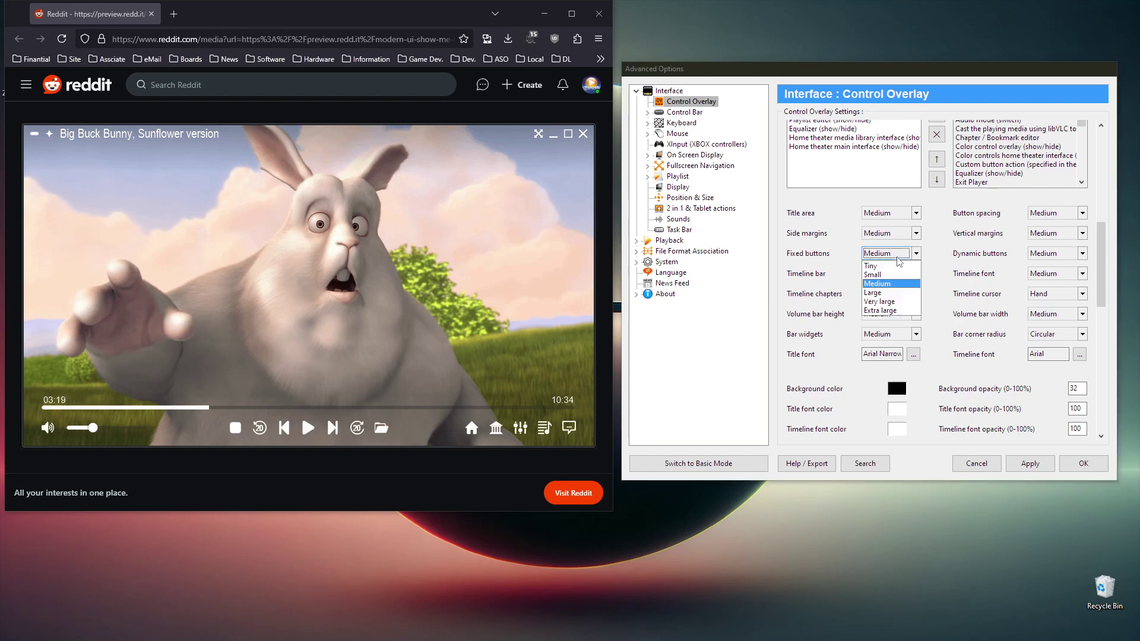
click(846, 253)
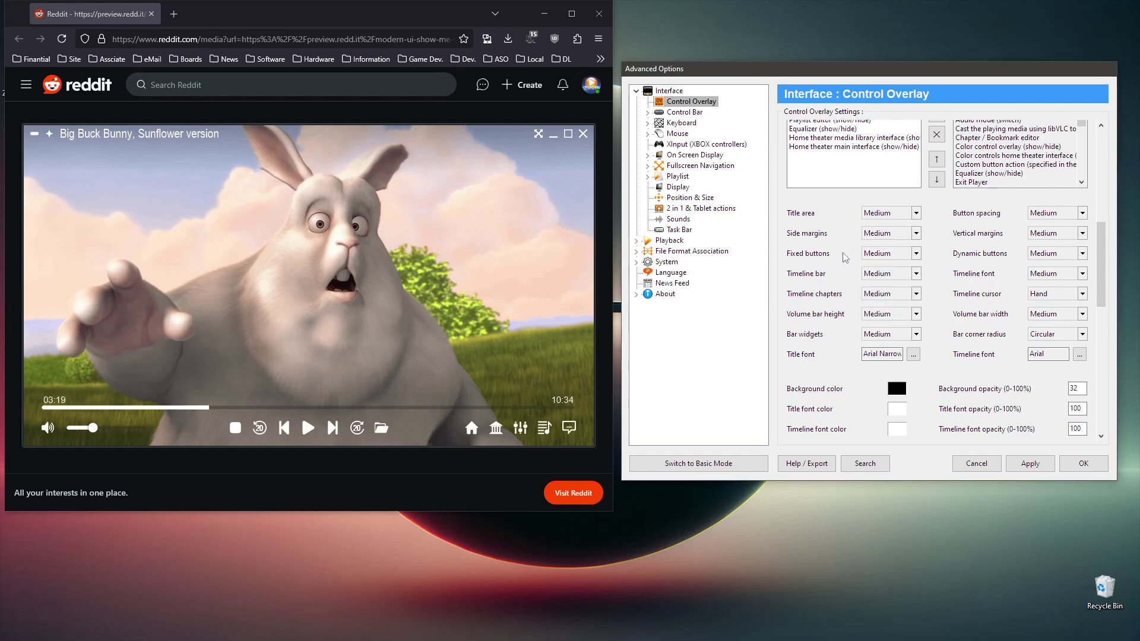
click(1049, 257)
click(1049, 259)
click(886, 275)
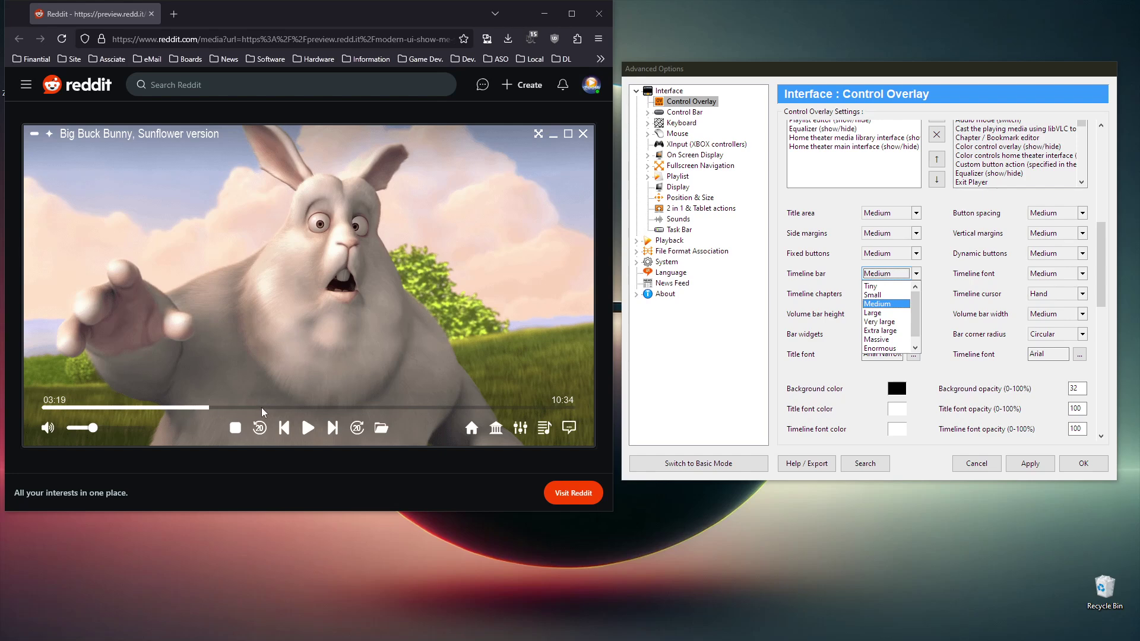
key(Up)
key(Up)
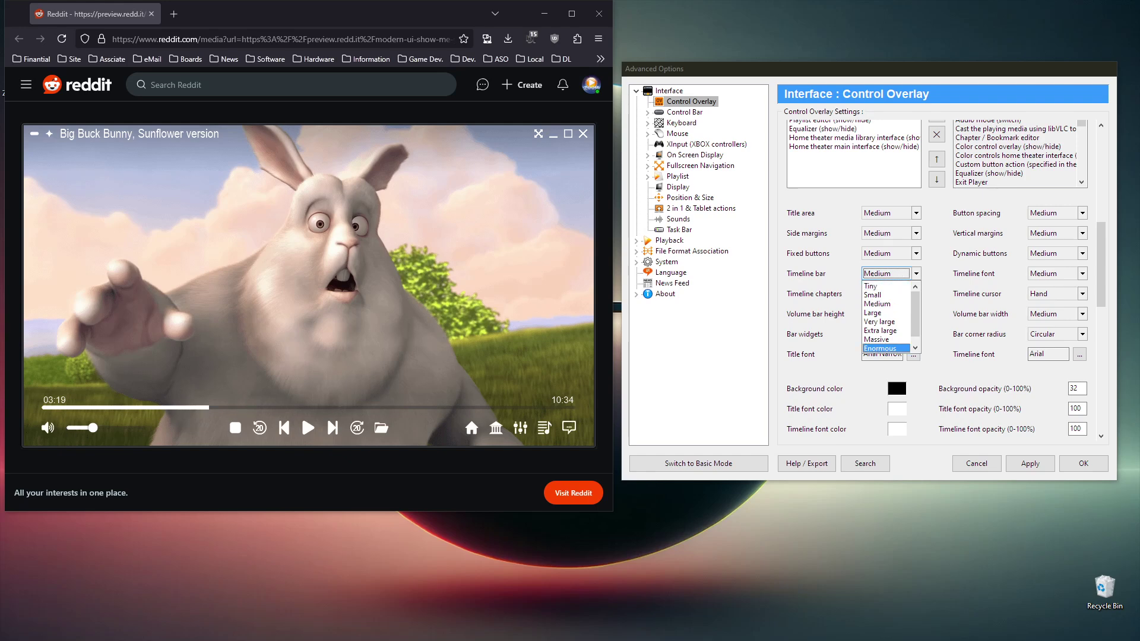
click(1049, 278)
click(1049, 279)
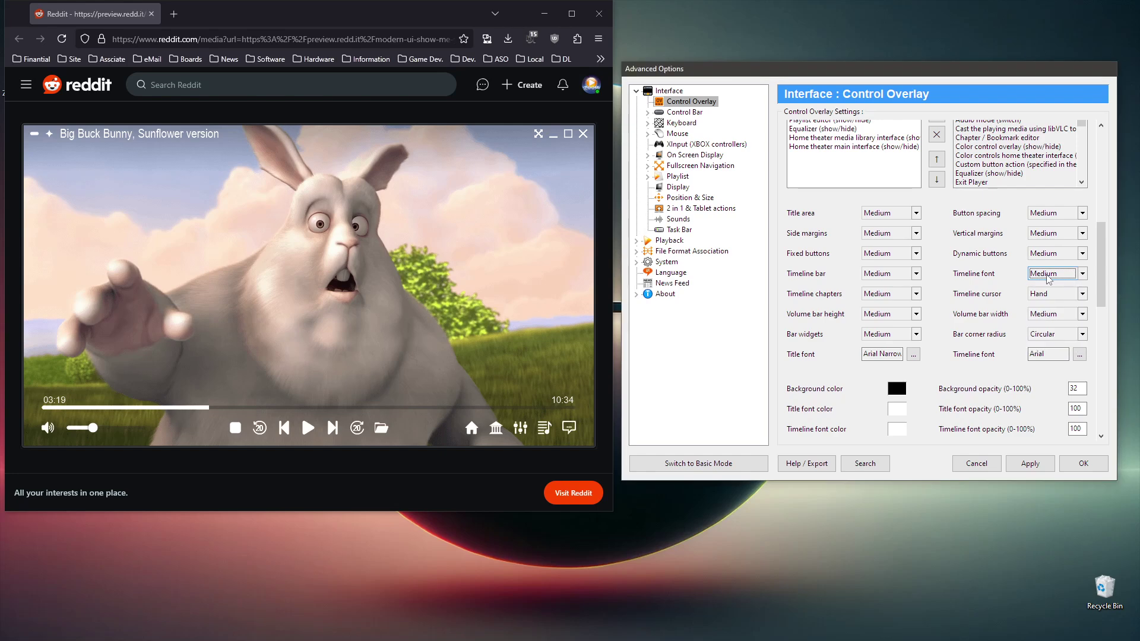
click(1049, 278)
click(1049, 278)
click(890, 297)
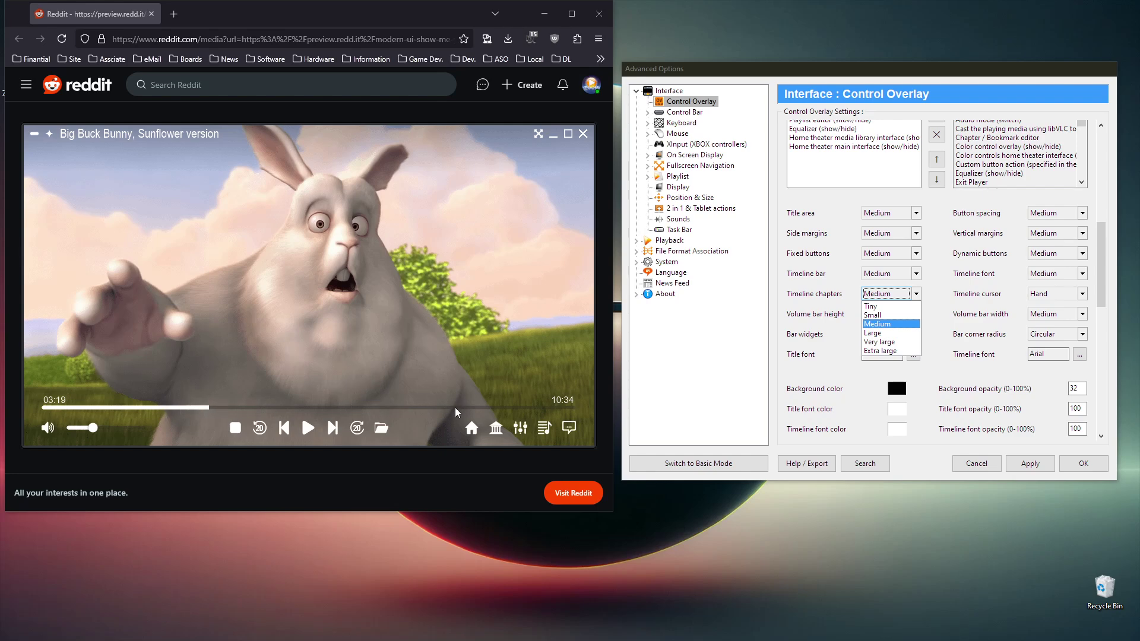
click(836, 301)
click(1051, 294)
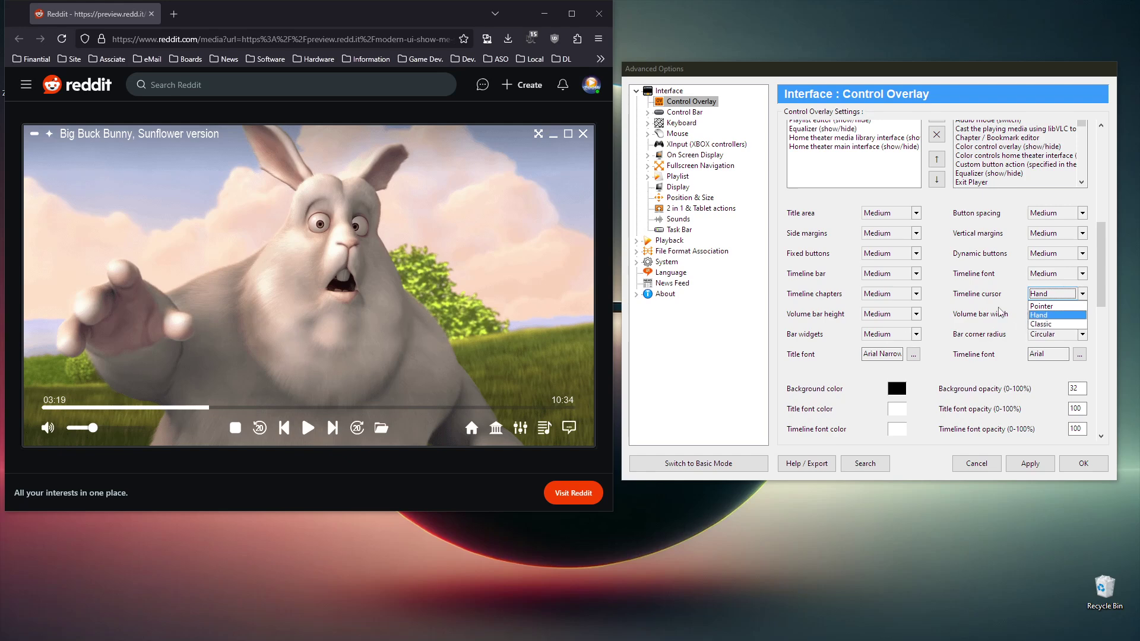
click(943, 317)
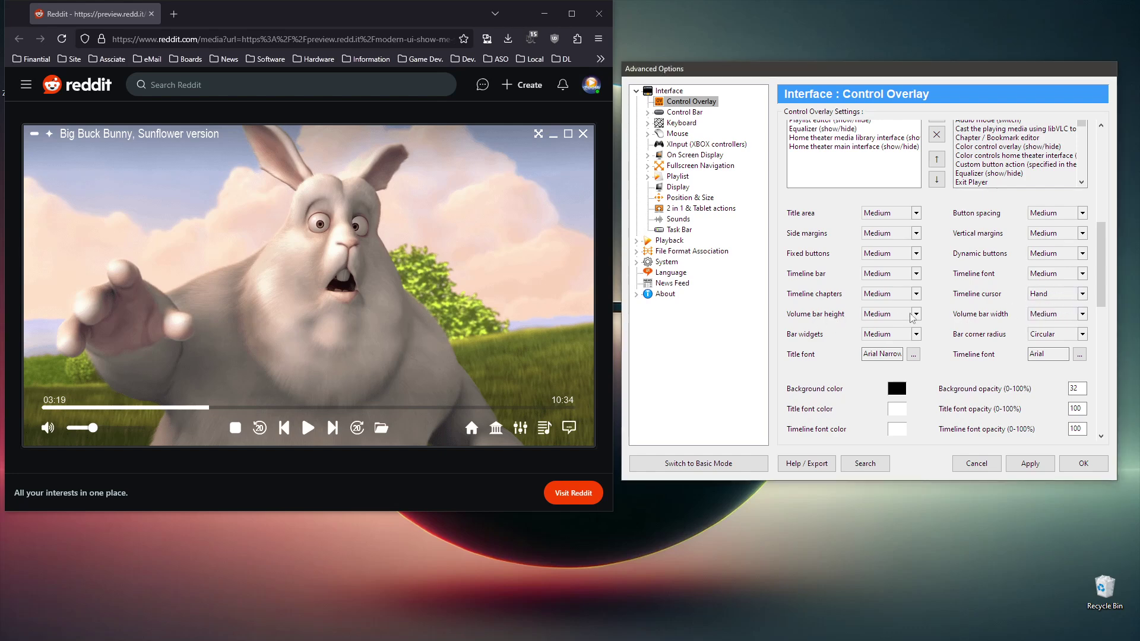
click(879, 316)
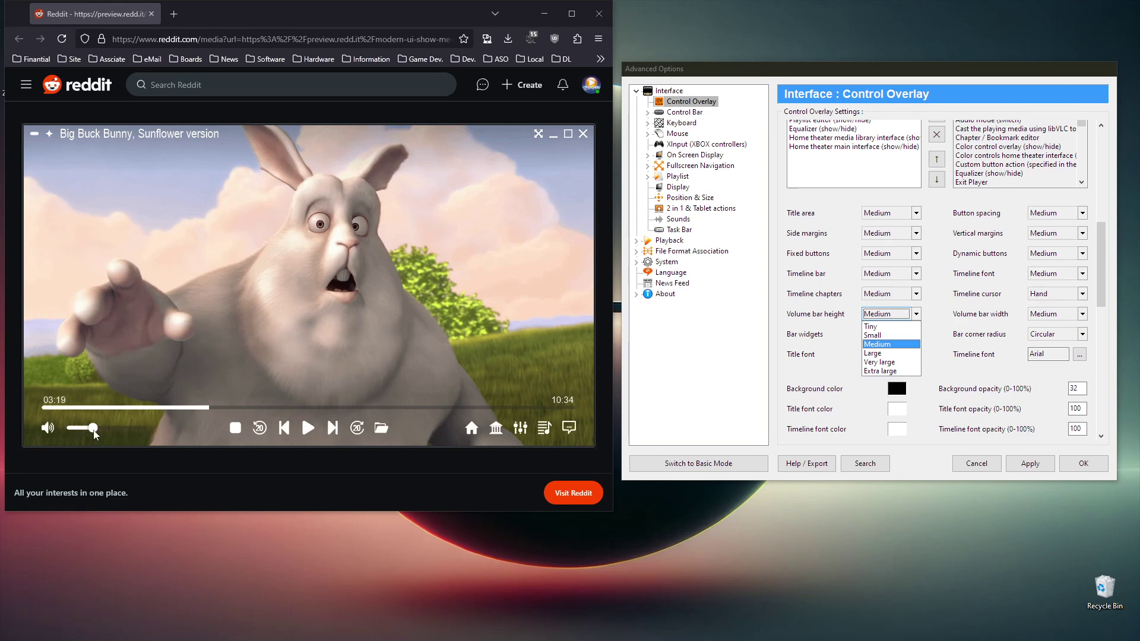
click(871, 346)
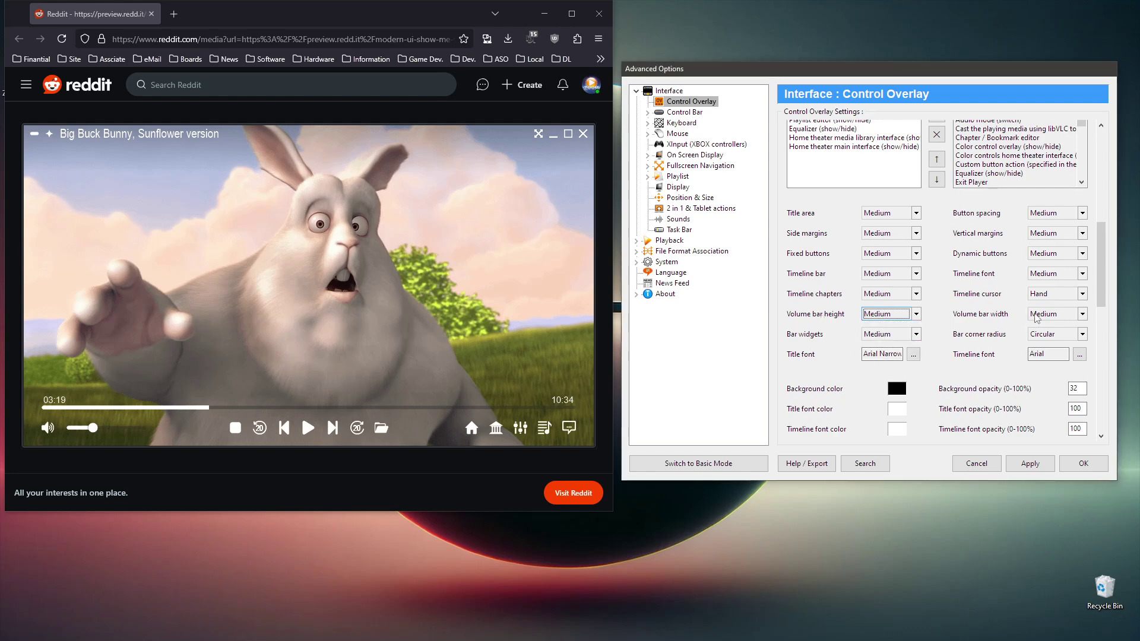
click(1055, 316)
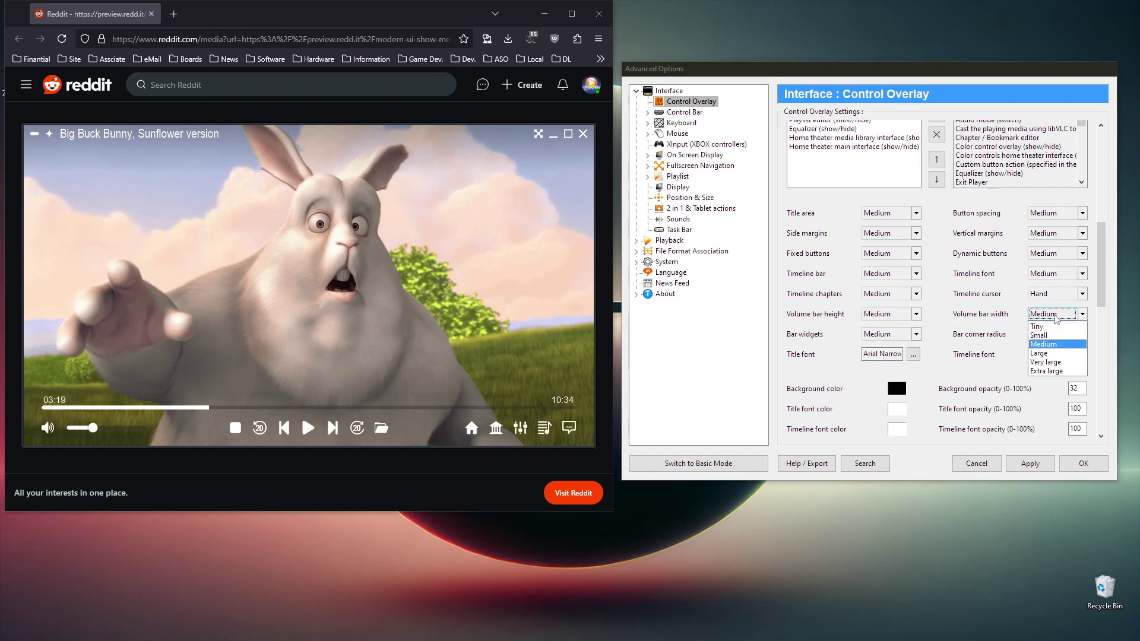
click(1055, 319)
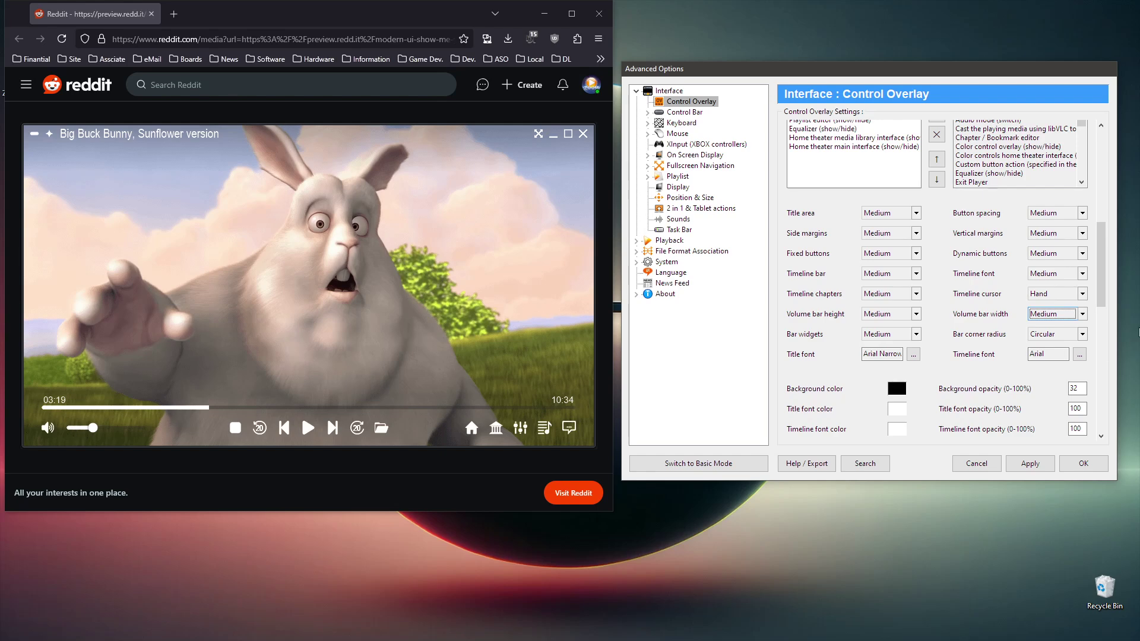
click(1053, 335)
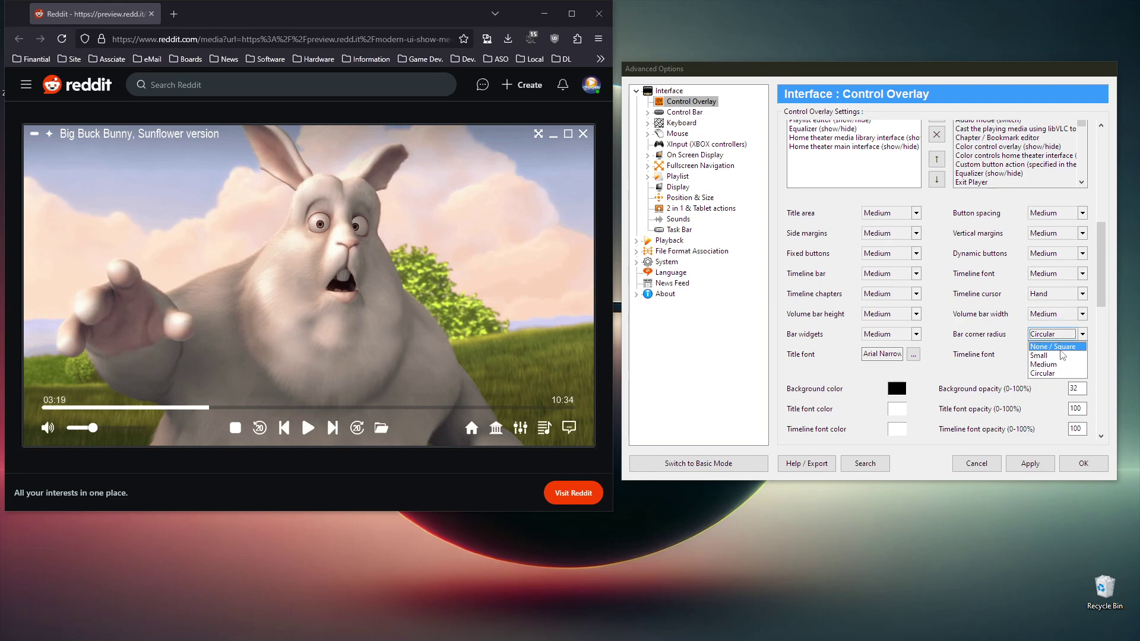
Leave the bar corner radius at Circular and scroll down to the colour and opacity options.
click(980, 370)
drag(1104, 279, 1097, 325)
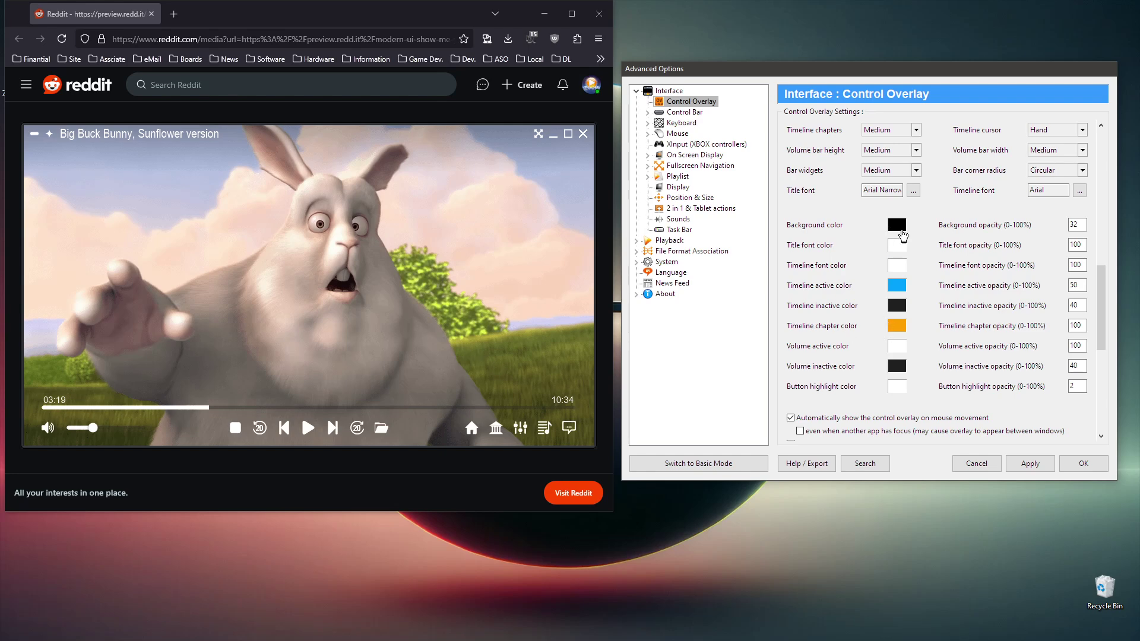
double_click(1080, 223)
click(1081, 225)
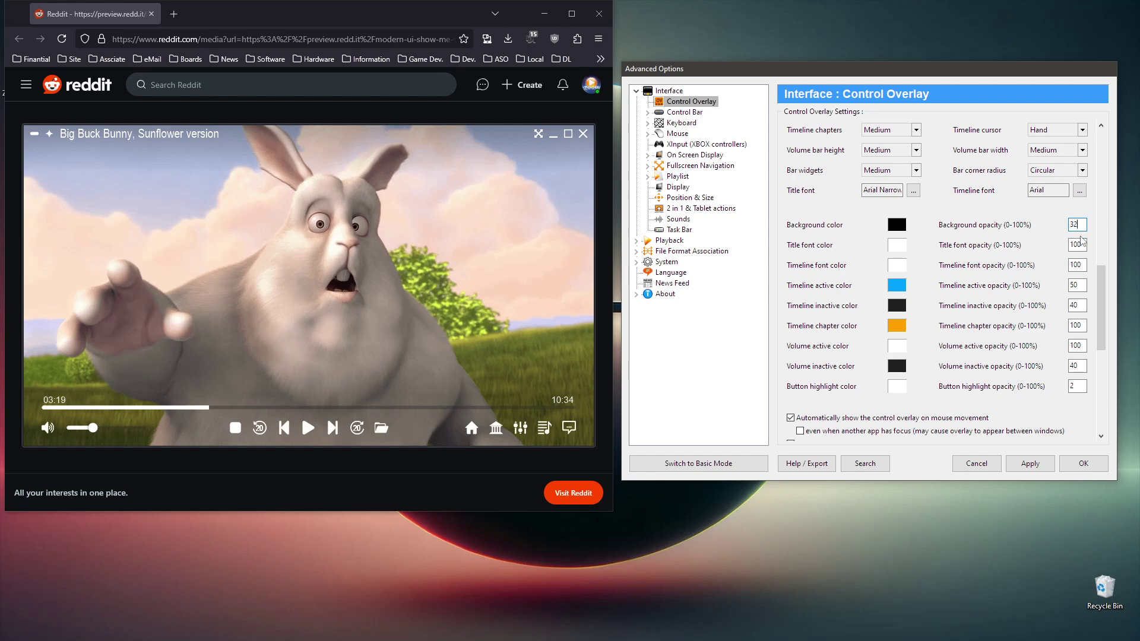